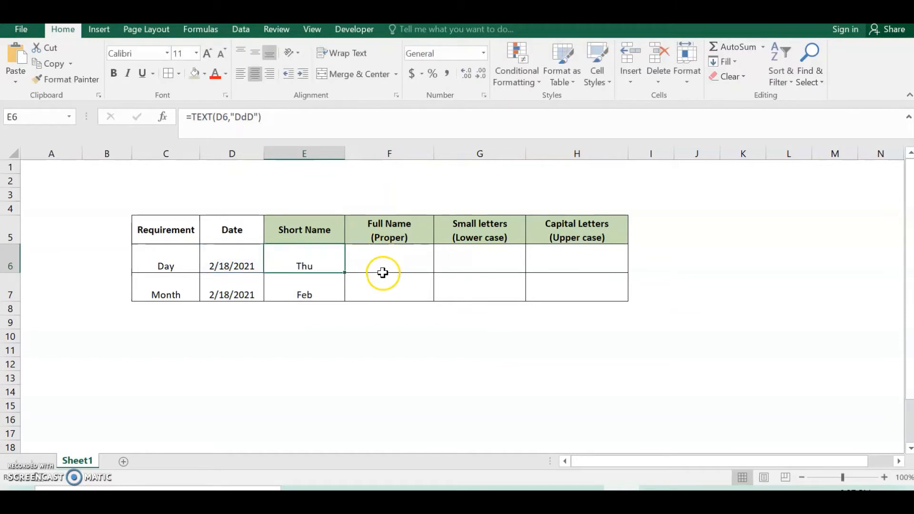
# - Paste the copied day formula into F6 and extend its format code to read =TEXT(D6,"DdDd")
pyautogui.click(383, 261)
pyautogui.hotkey('ctrl', 'v')
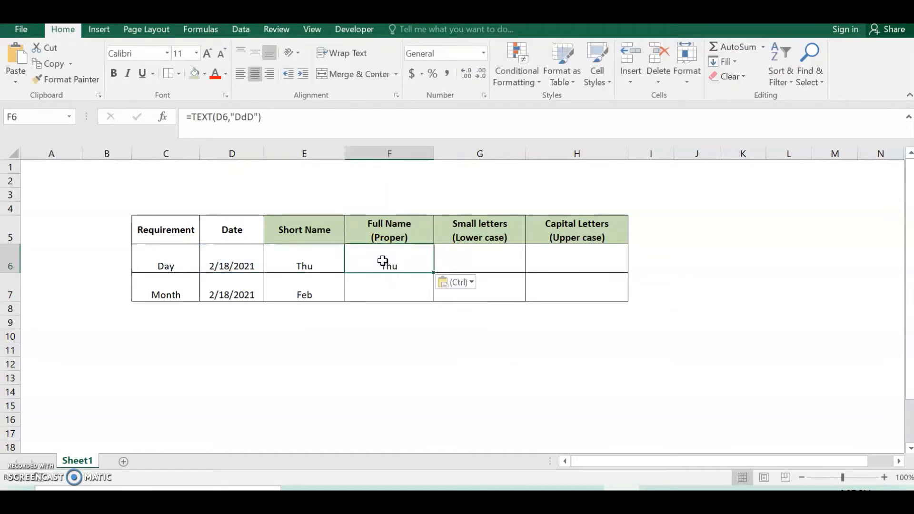
pyautogui.click(253, 116)
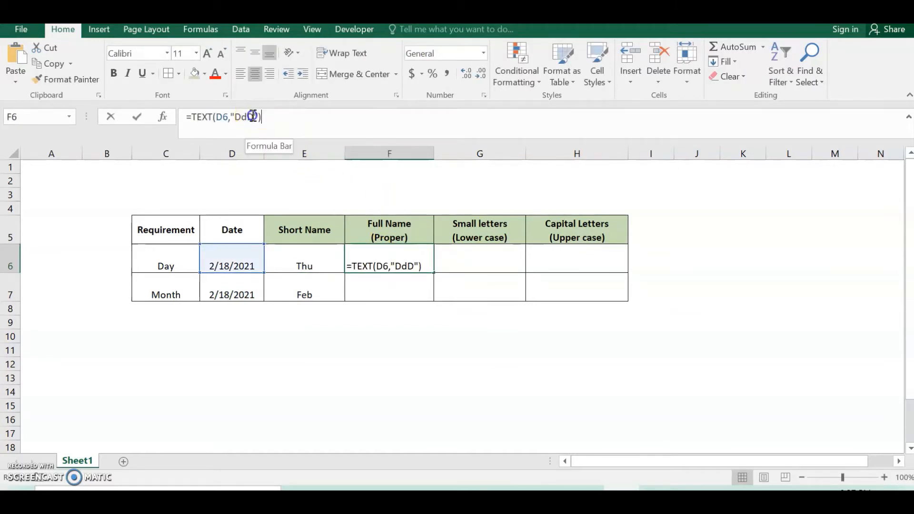
pyautogui.write('d')
pyautogui.press('Return')
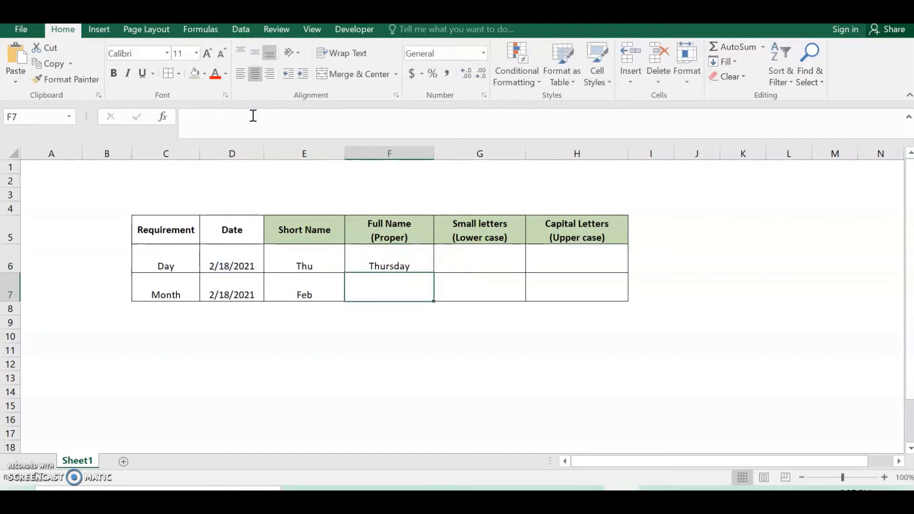
pyautogui.press('Up')
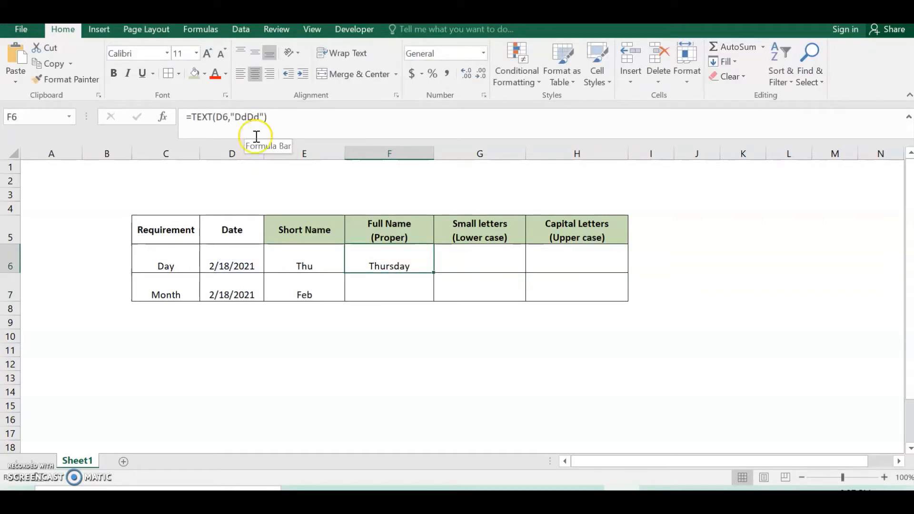
# - Copy the month formula from E7 into F7 and extend its format code to read =TEXT(D7,"MmmM")
pyautogui.click(293, 295)
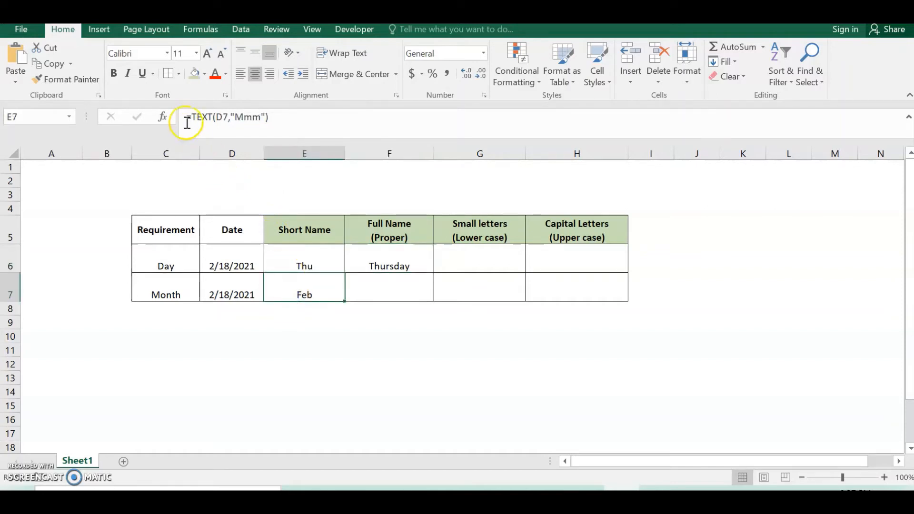
pyautogui.moveTo(181, 117); pyautogui.dragTo(324, 128)
pyautogui.hotkey('ctrl', 'c')
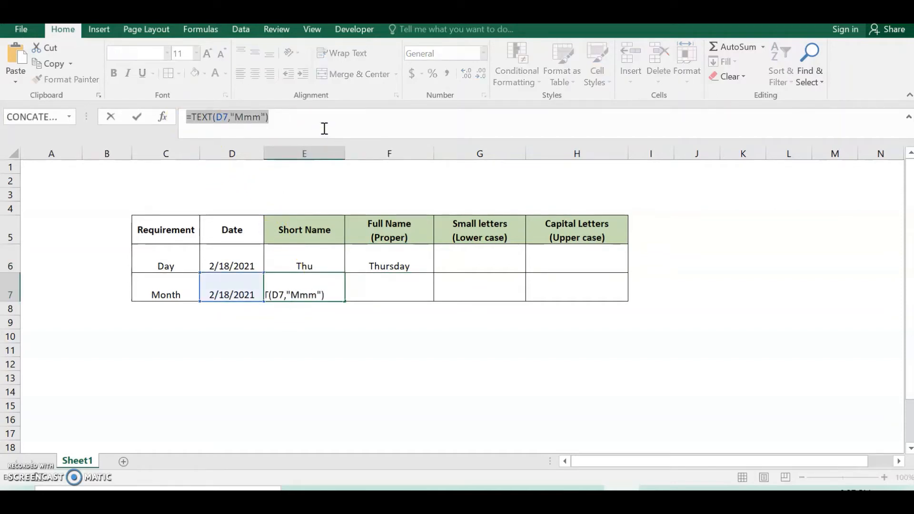
pyautogui.press('Escape')
pyautogui.click(372, 286)
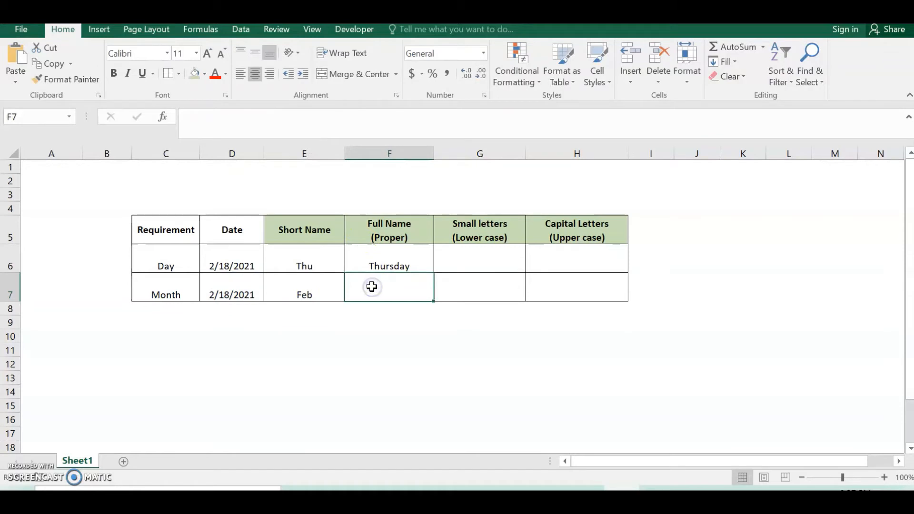
pyautogui.hotkey('ctrl', 'v')
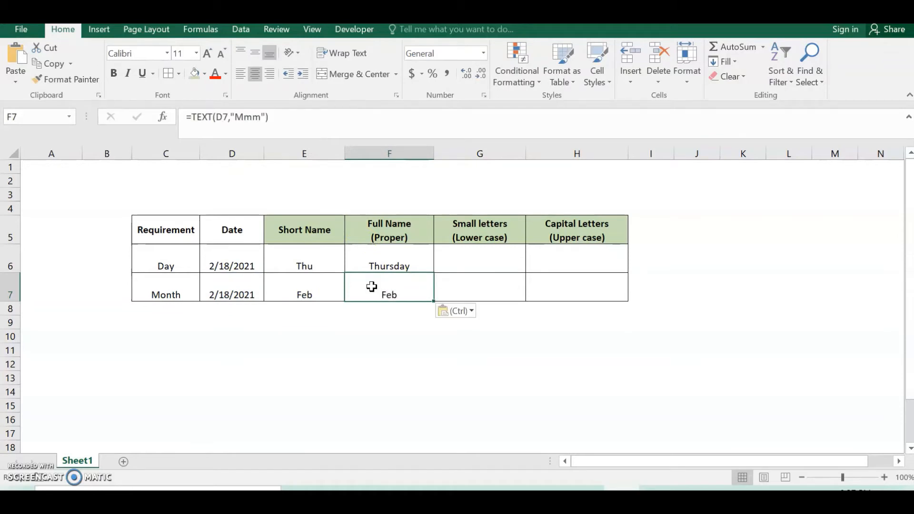
pyautogui.click(263, 114)
pyautogui.write('M')
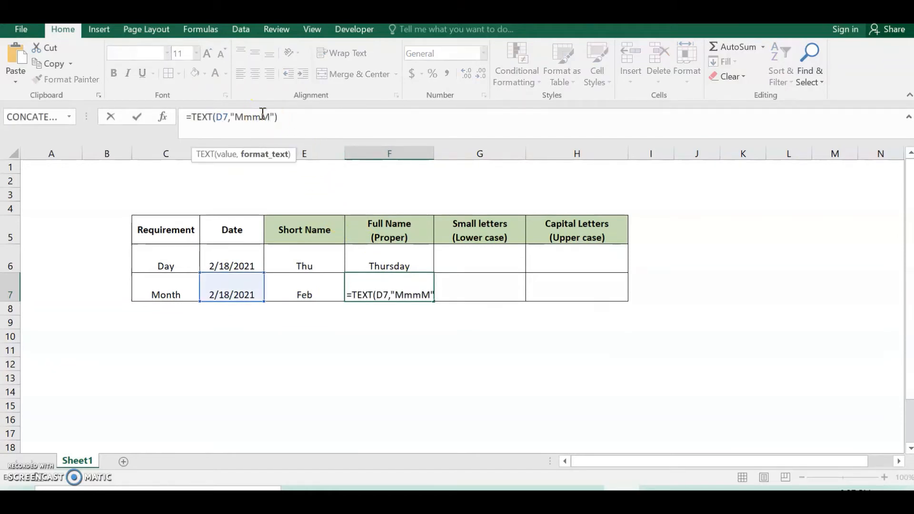
pyautogui.press('Return')
pyautogui.click(388, 268)
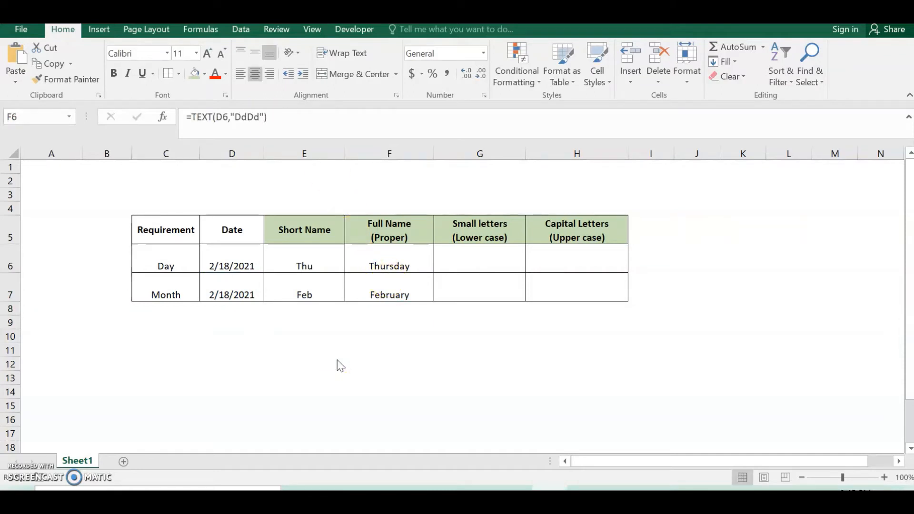
# - Enter the format code labels DDD in B6 and MMM in B7 beside the Day and Month rows
pyautogui.click(123, 272)
pyautogui.write('DDD')
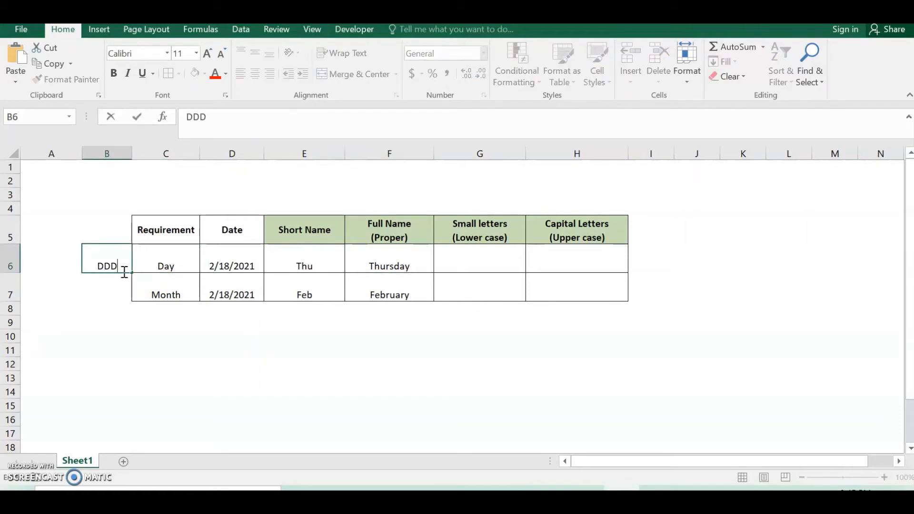
pyautogui.press('Return')
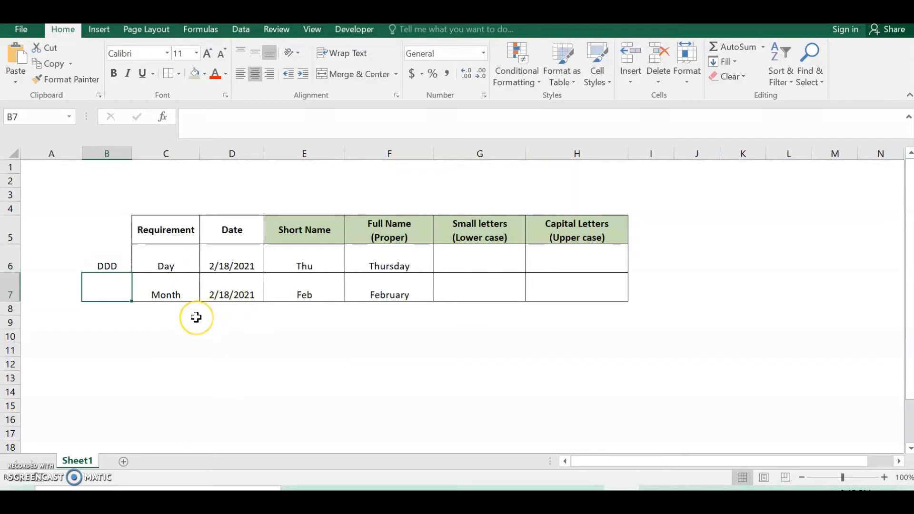
pyautogui.write('MMM')
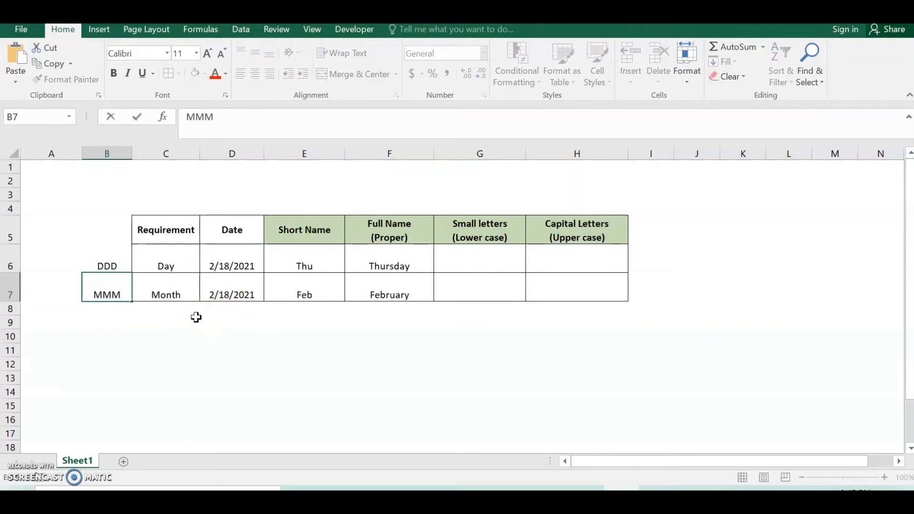
pyautogui.click(390, 257)
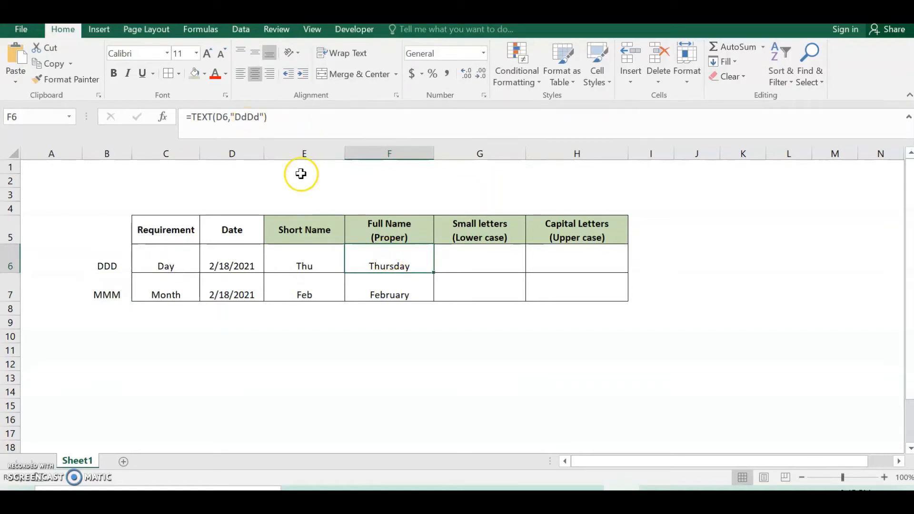
pyautogui.click(365, 284)
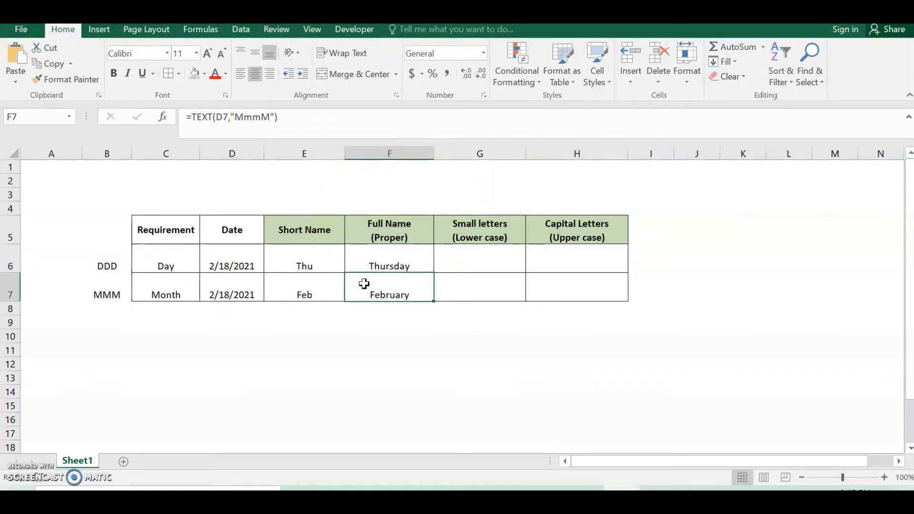
pyautogui.click(364, 260)
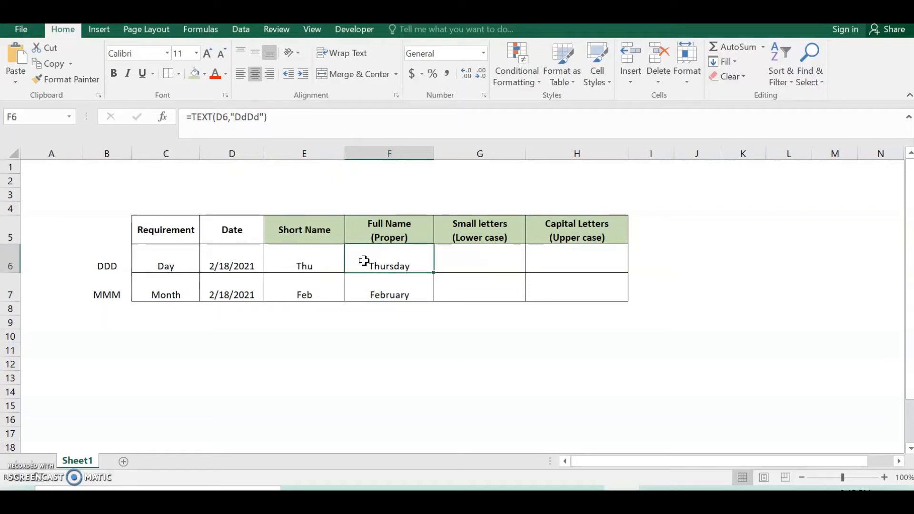
pyautogui.click(372, 293)
pyautogui.click(389, 151)
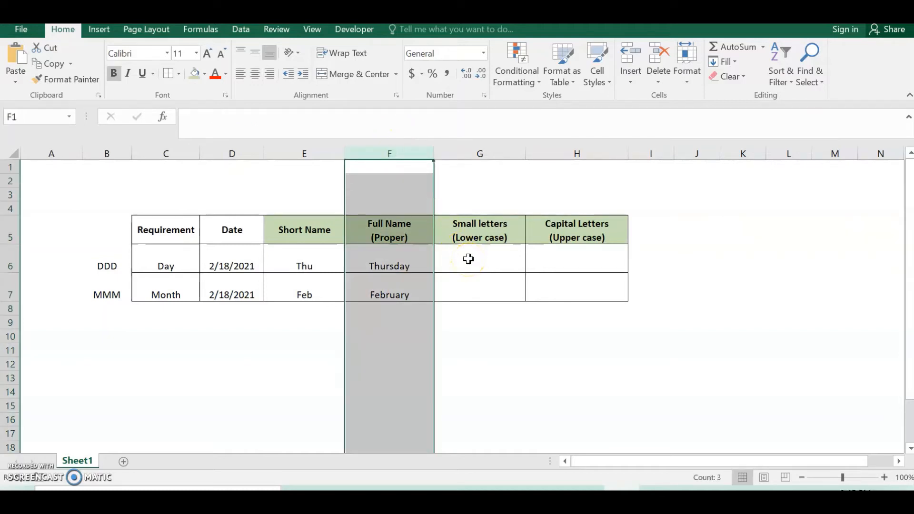
# - Copy the formula text =TEXT(D6,"DdDd") from F6 into the lower-case day cell G6
pyautogui.click(401, 263)
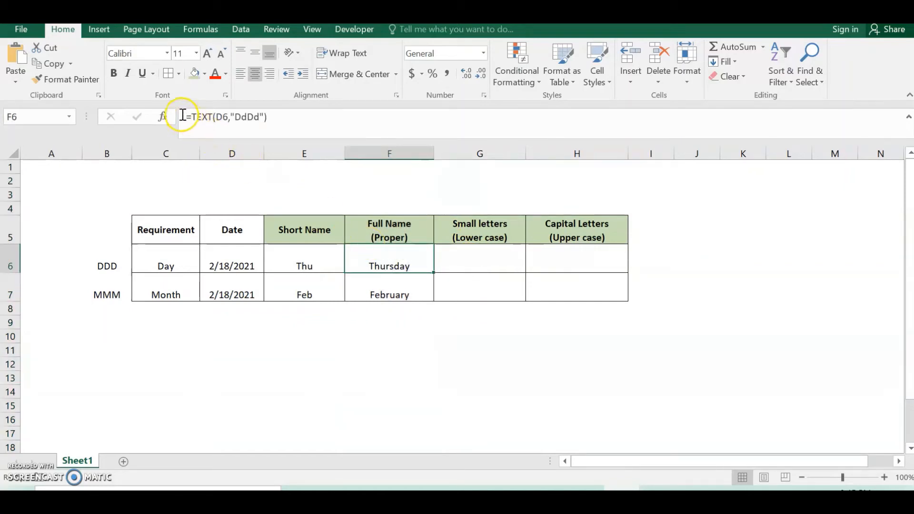
pyautogui.moveTo(185, 117); pyautogui.dragTo(309, 135)
pyautogui.hotkey('ctrl', 'c')
pyautogui.click(417, 283)
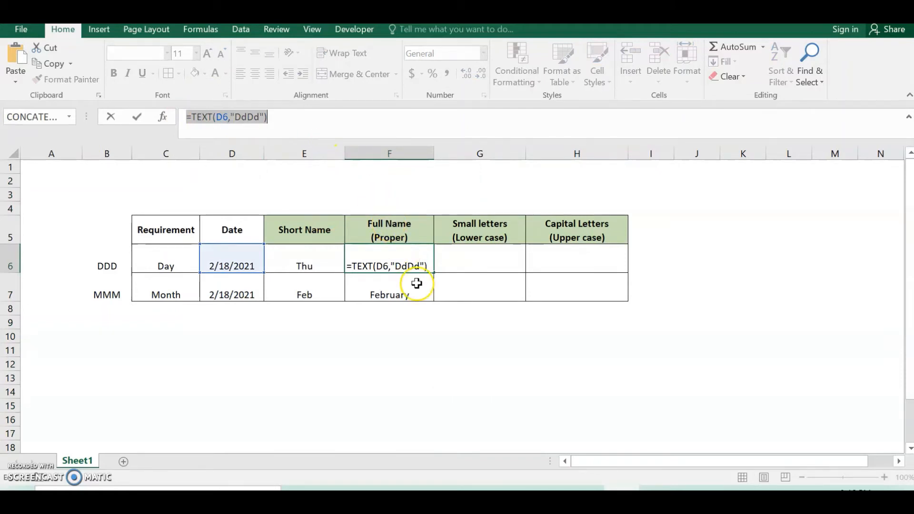
pyautogui.click(469, 263)
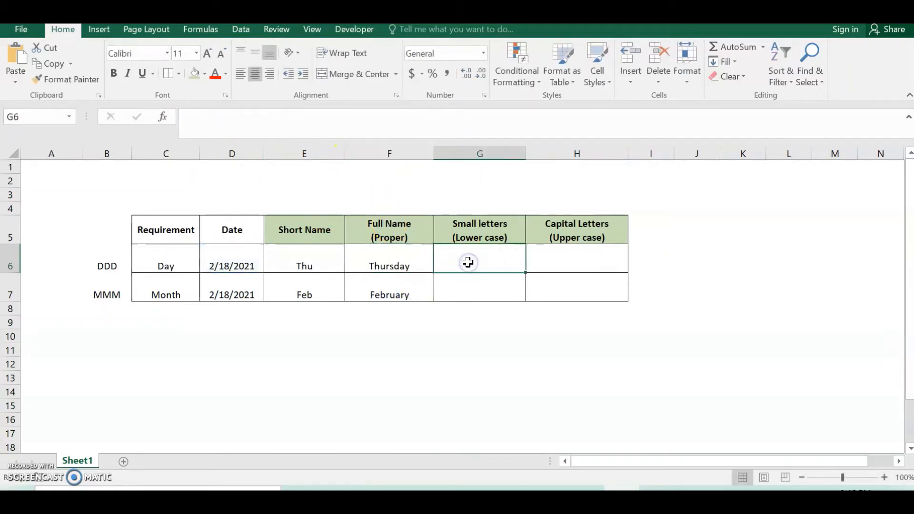
pyautogui.hotkey('ctrl', 'v')
pyautogui.click(381, 227)
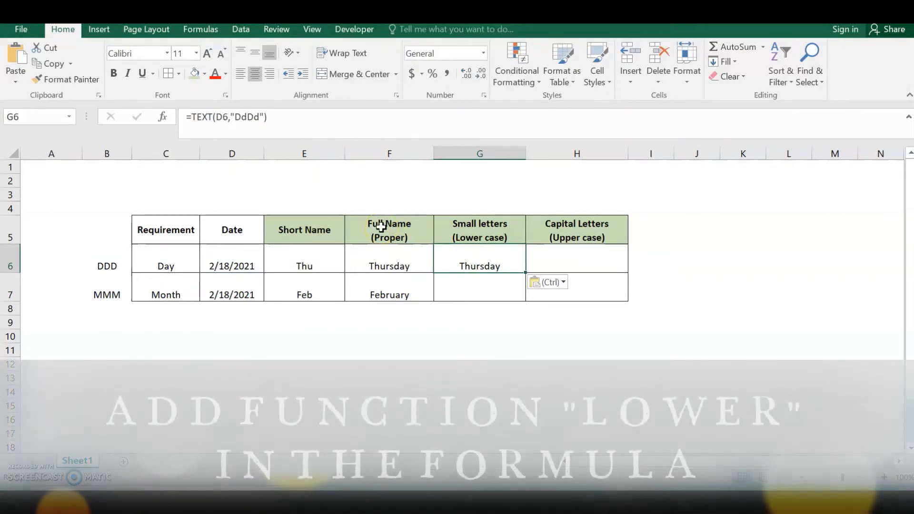
# - Wrap the formula in G6 with the LOWER function so it reads =LOWER(TEXT(D6,"DdDd"))
pyautogui.click(191, 117)
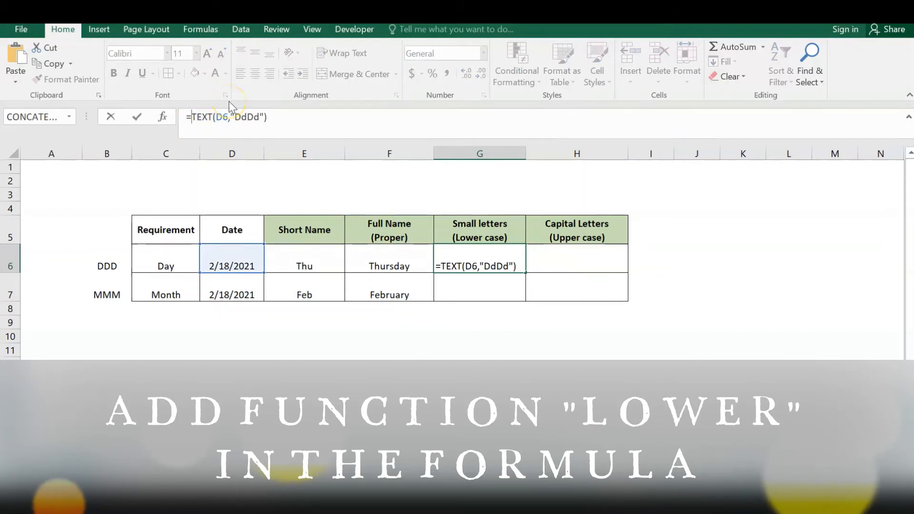
pyautogui.write('LOWER')
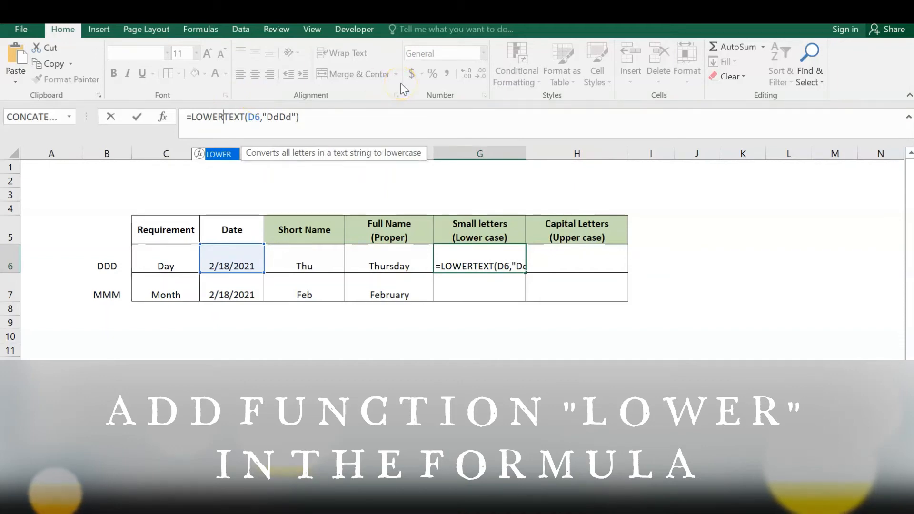
pyautogui.write('(')
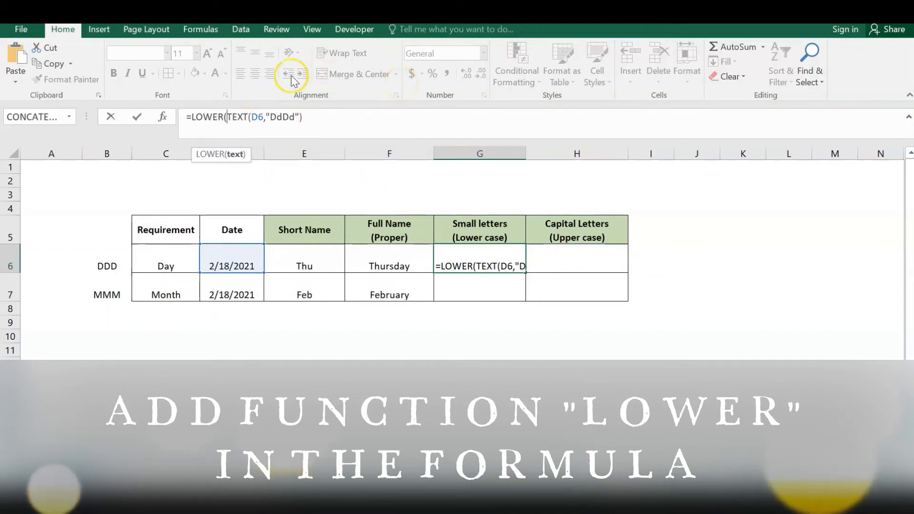
pyautogui.click(228, 119)
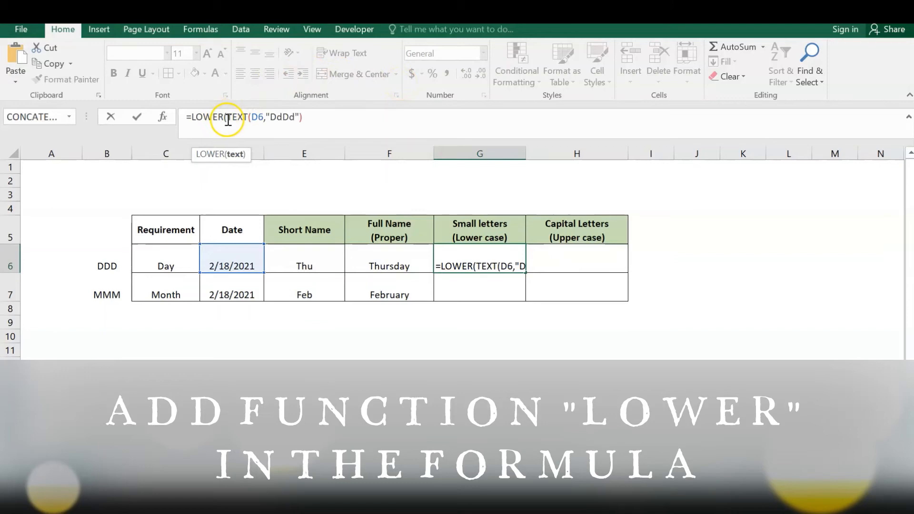
pyautogui.click(313, 117)
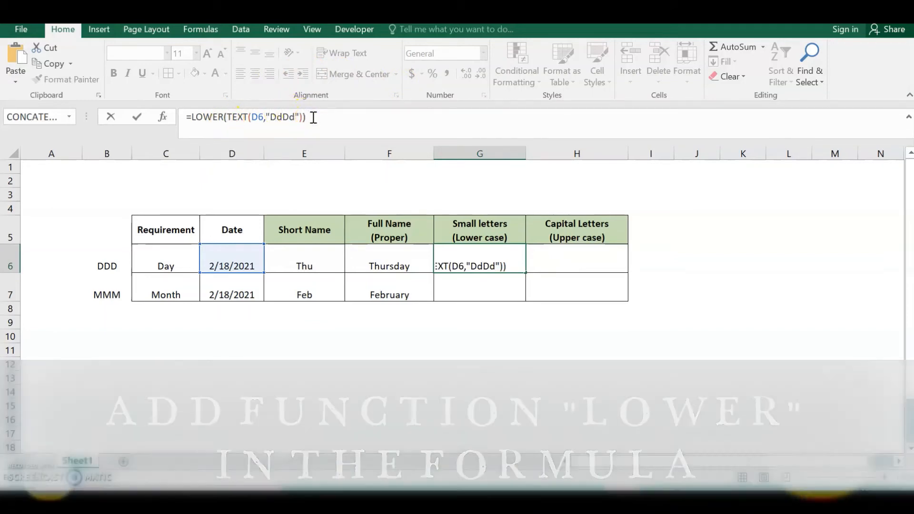
pyautogui.press('Return')
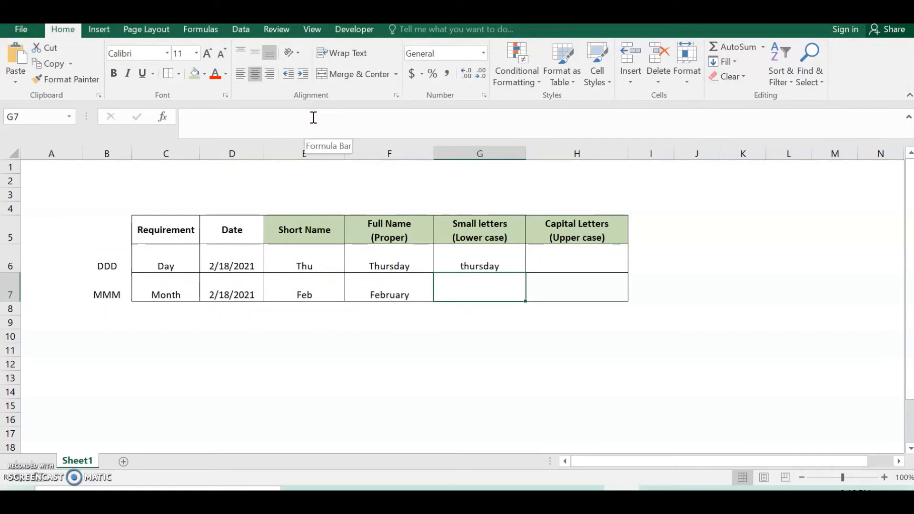
pyautogui.click(465, 264)
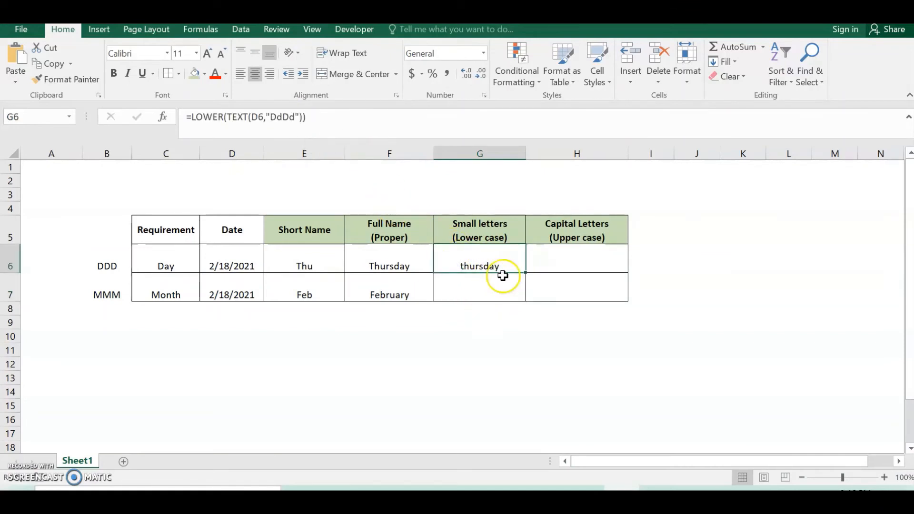
# - Copy the formula text =TEXT(D7,"MmmM") from F7 into the lower-case month cell G7
pyautogui.click(401, 285)
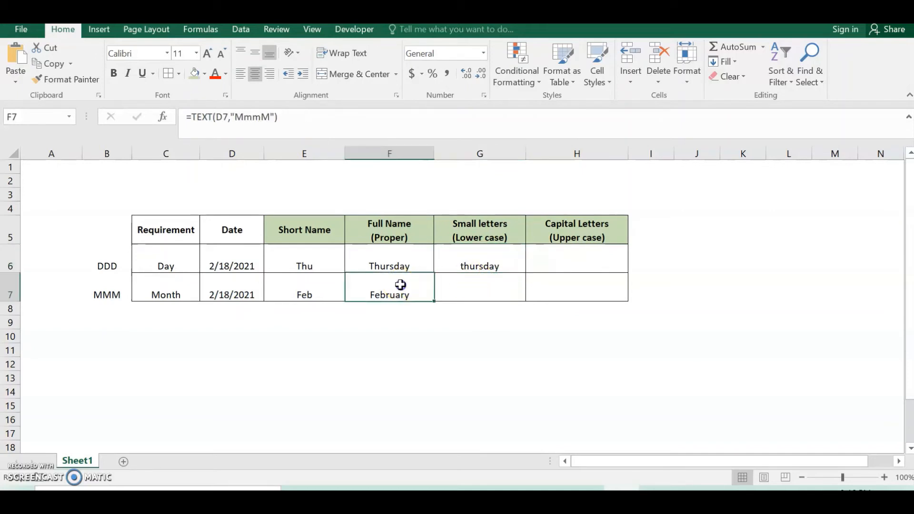
pyautogui.moveTo(186, 117); pyautogui.dragTo(290, 125)
pyautogui.hotkey('ctrl', 'c')
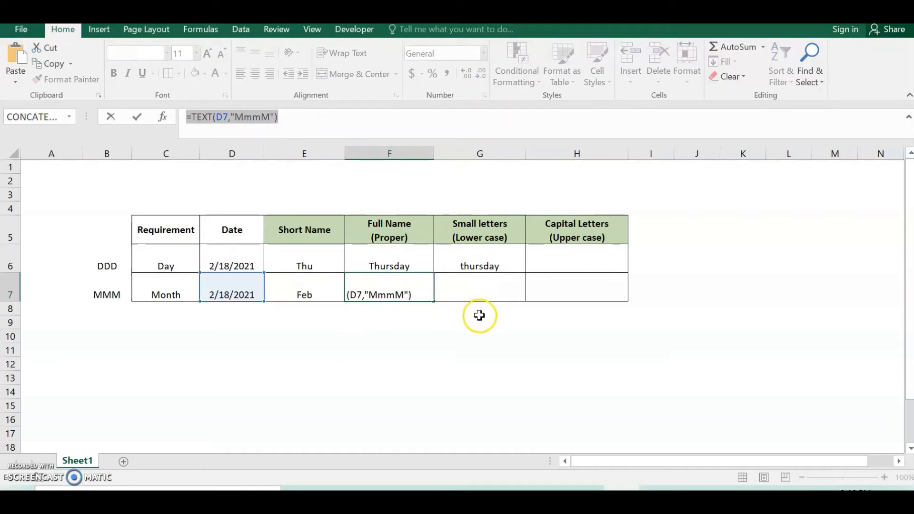
pyautogui.click(481, 293)
pyautogui.hotkey('ctrl', 'v')
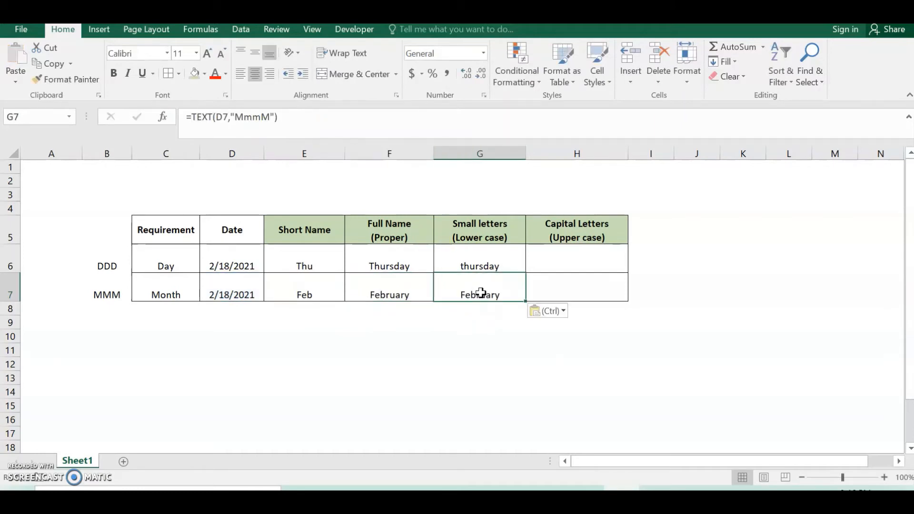
# - Wrap the formula in G7 with the LOWER function so it reads =LOWER(TEXT(D7,"MmmM"))
pyautogui.click(193, 118)
pyautogui.write('LOWER')
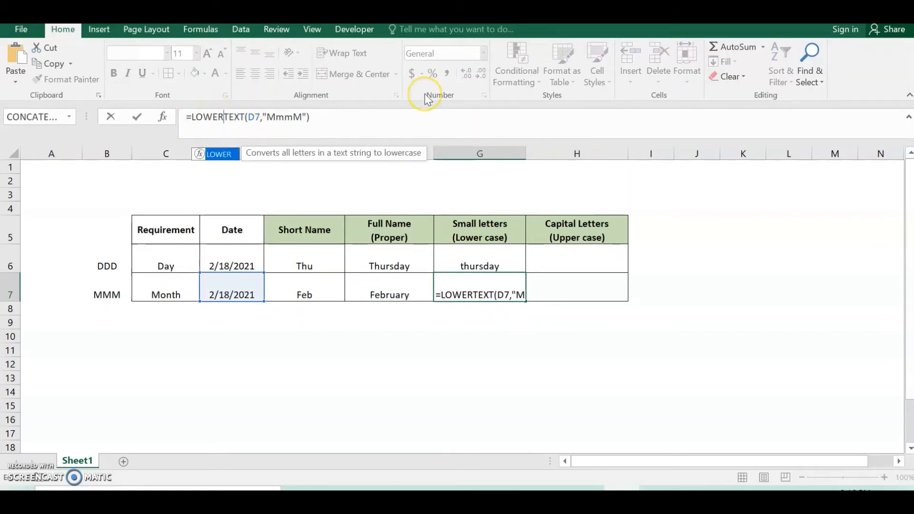
pyautogui.write('(')
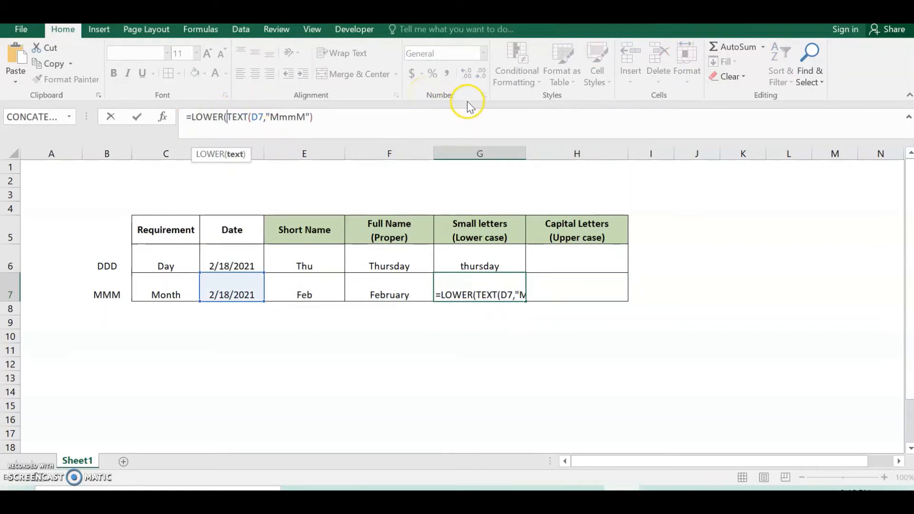
pyautogui.click(379, 117)
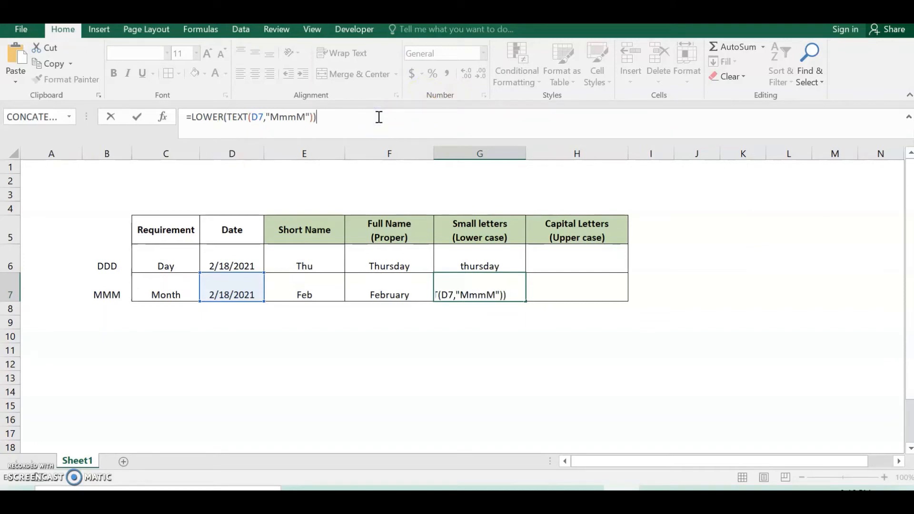
pyautogui.press('Return')
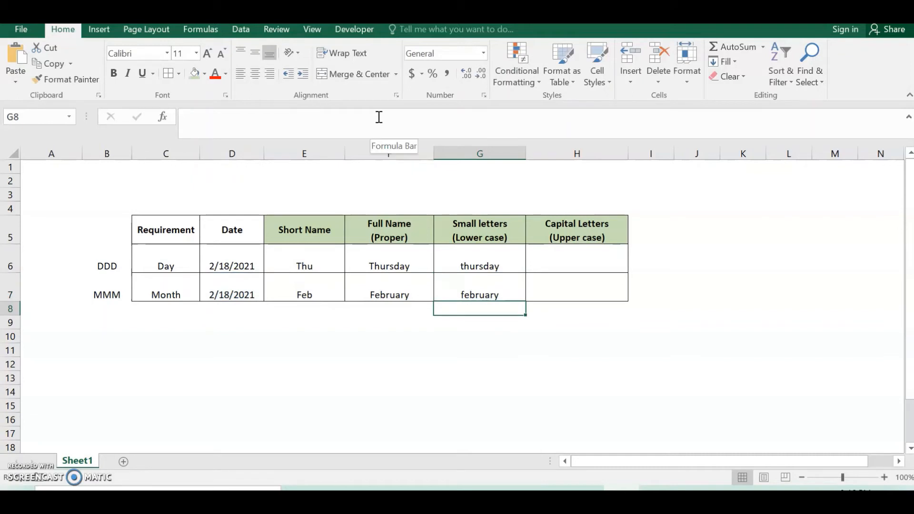
# - Review the lower-case formulas in G6 and G7 and the Capital Letters (Upper case) column beside them
pyautogui.press('Up')
pyautogui.press('Up')
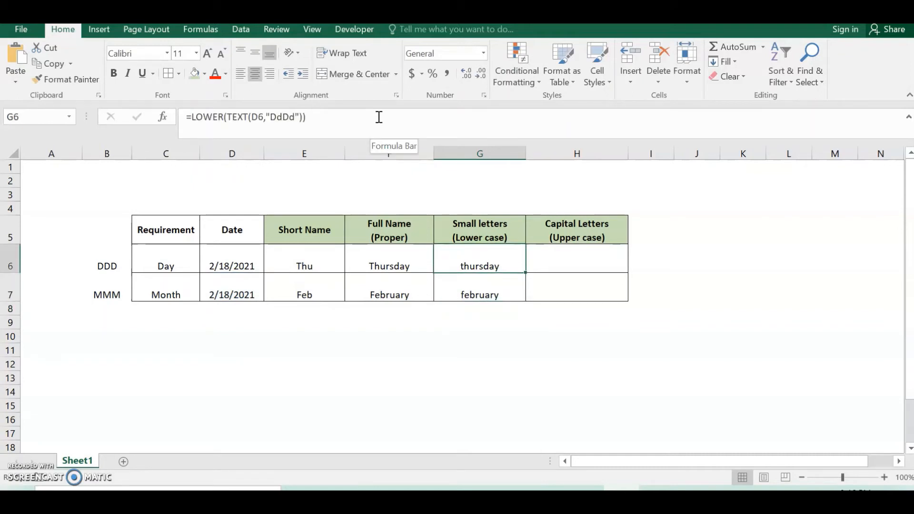
pyautogui.press('Down')
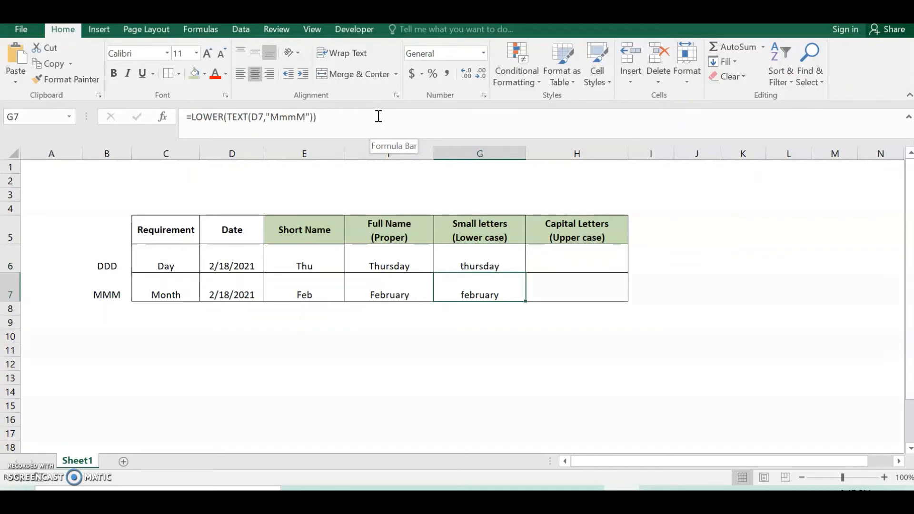
pyautogui.click(591, 151)
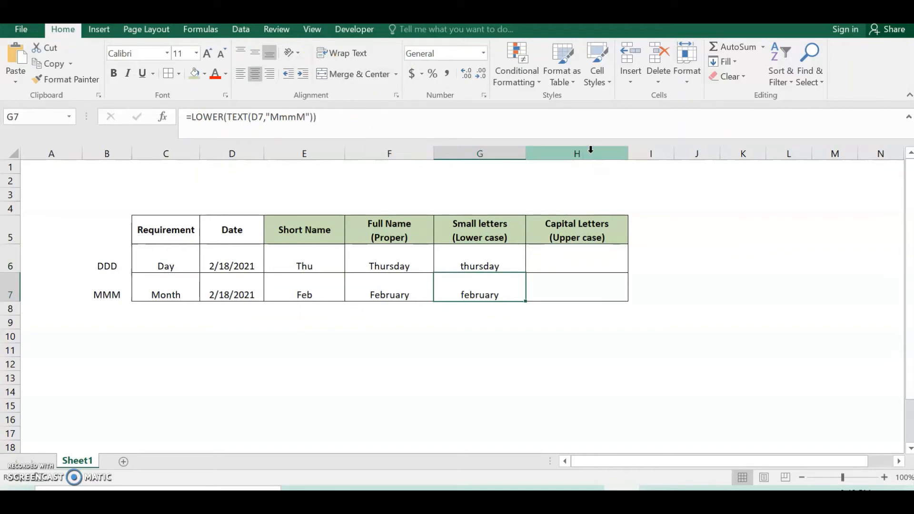
pyautogui.click(591, 151)
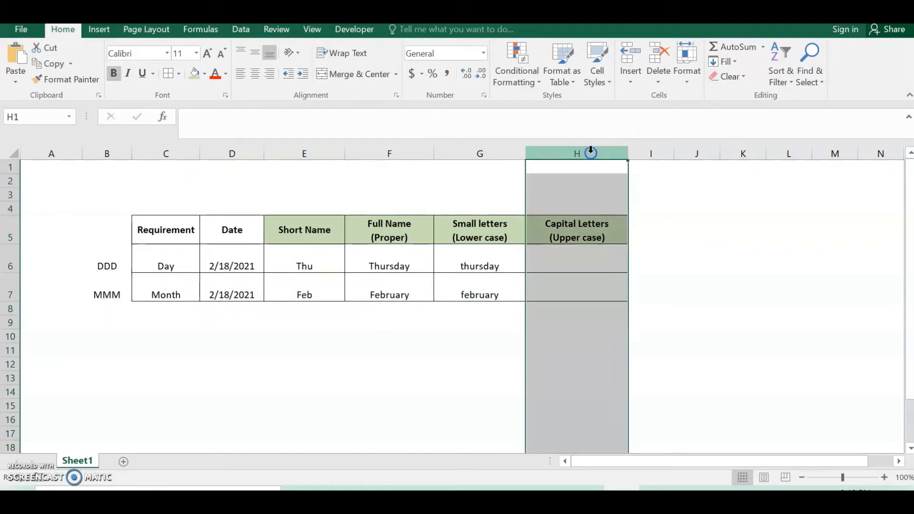
pyautogui.click(582, 228)
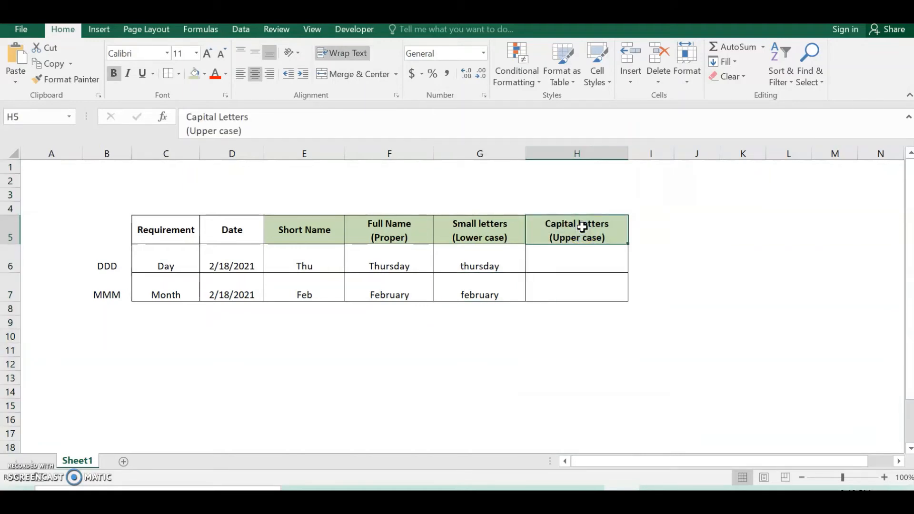
pyautogui.click(583, 260)
pyautogui.click(483, 263)
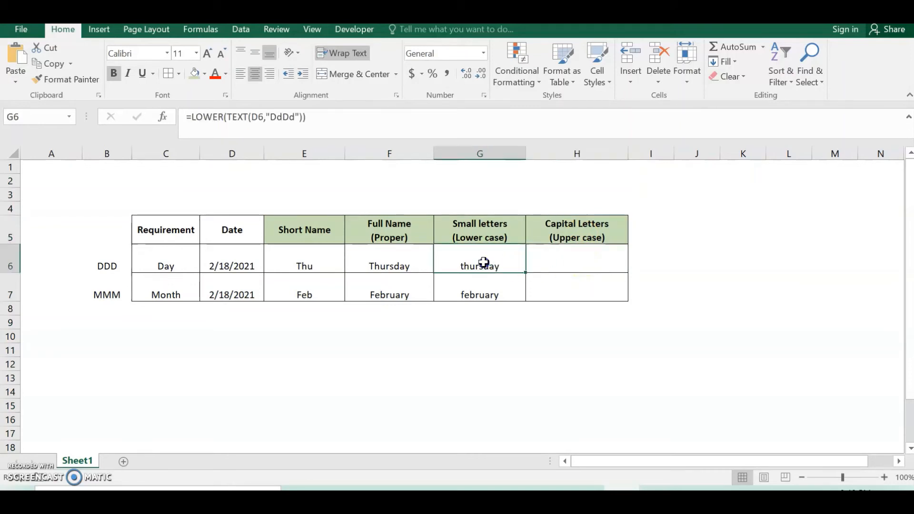
pyautogui.click(583, 260)
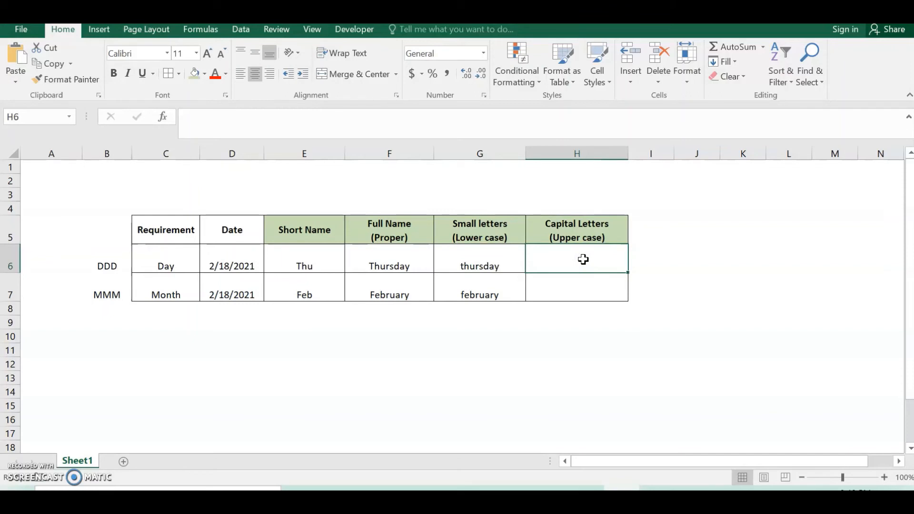
pyautogui.click(480, 264)
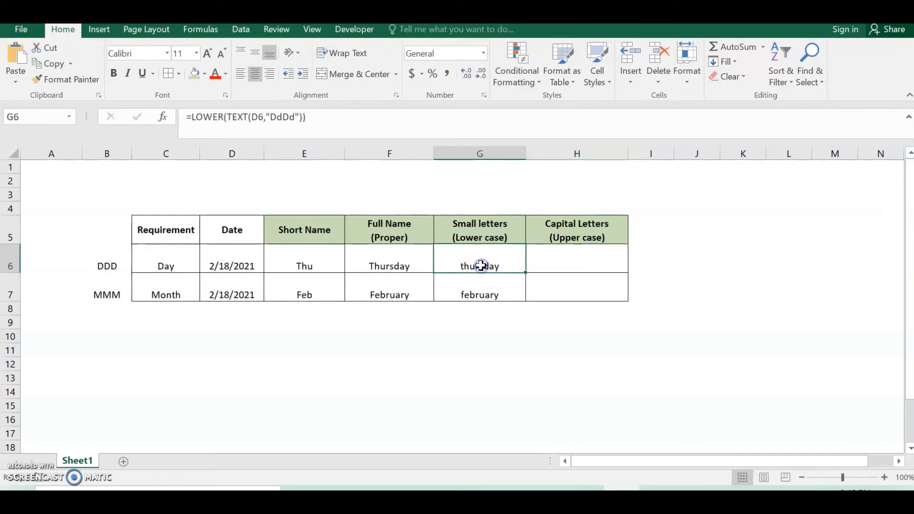
# - Copy the formula text =TEXT(D6,"DdDd") from F6 into the upper-case day cell H6
pyautogui.click(379, 266)
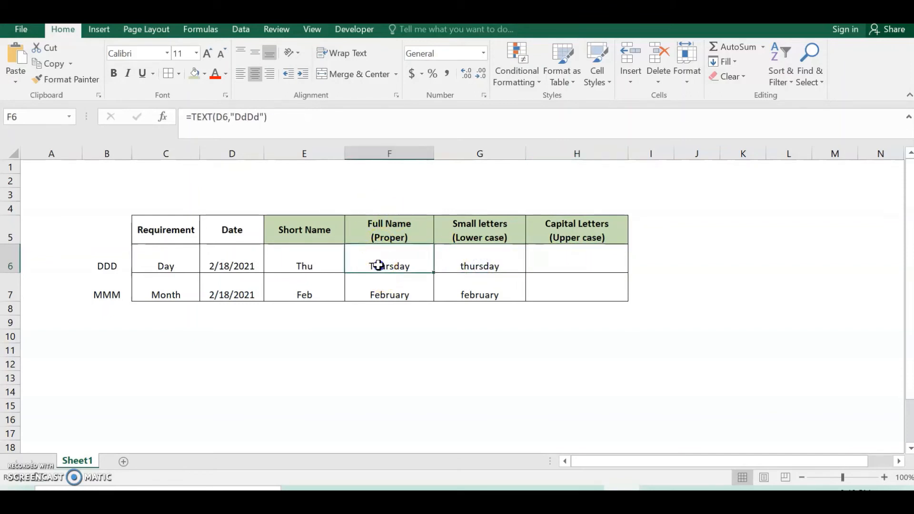
pyautogui.moveTo(190, 117); pyautogui.dragTo(273, 118)
pyautogui.hotkey('ctrl', 'c')
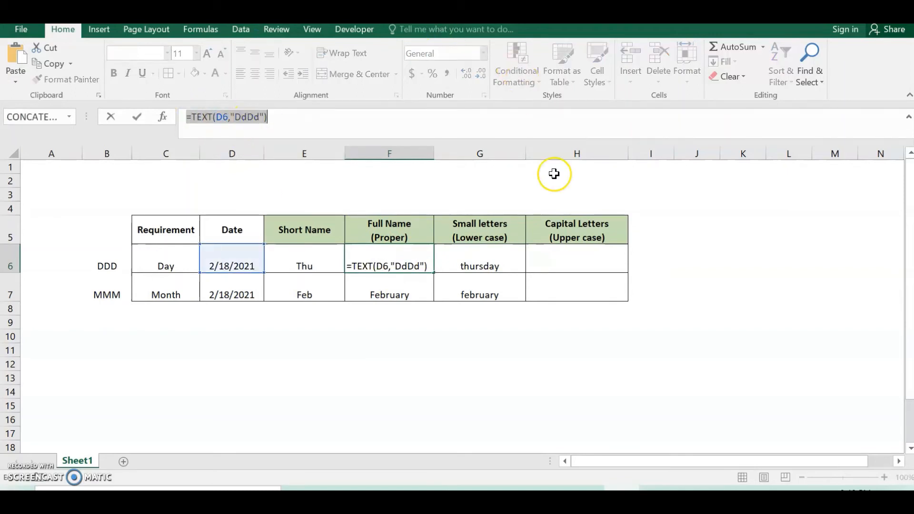
pyautogui.press('Escape')
pyautogui.click(558, 259)
pyautogui.hotkey('ctrl', 'v')
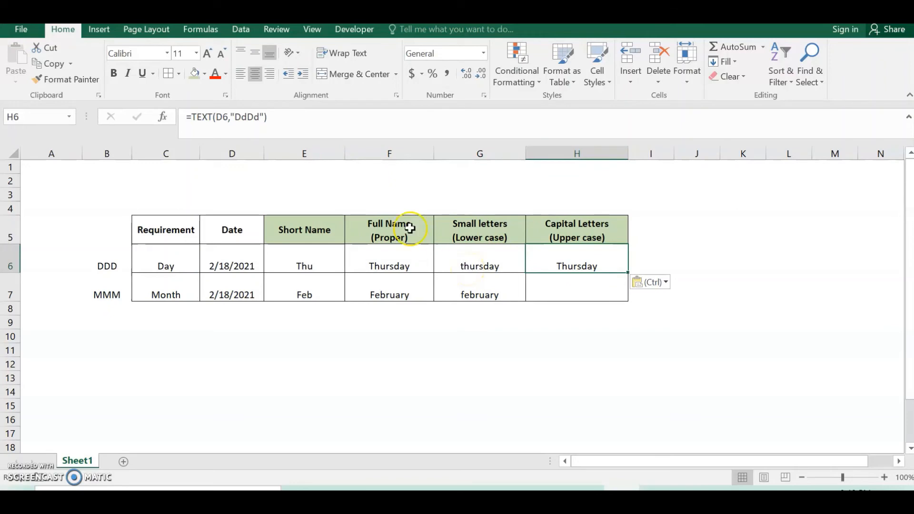
# - Wrap the formula in H6 with the UPPER function so it reads =UPPER(TEXT(D6,"DdDd"))
pyautogui.click(190, 118)
pyautogui.write('UPPER')
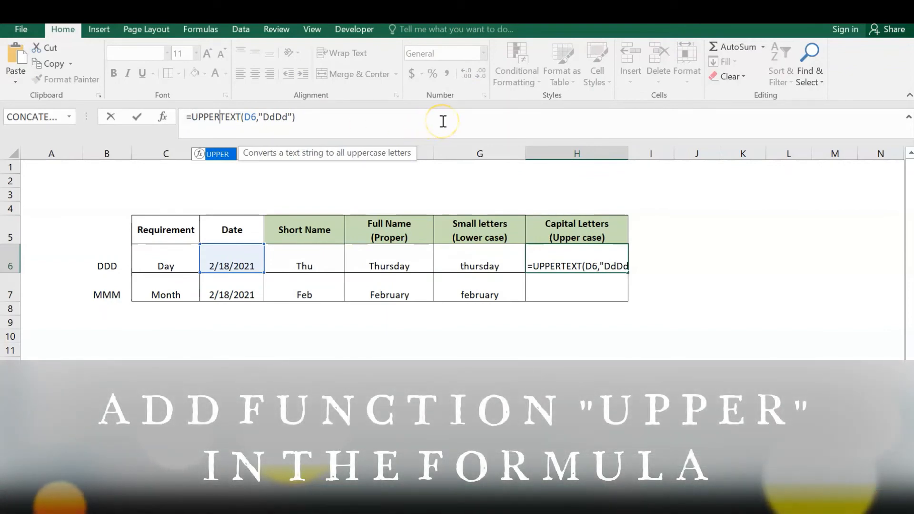
pyautogui.write('(')
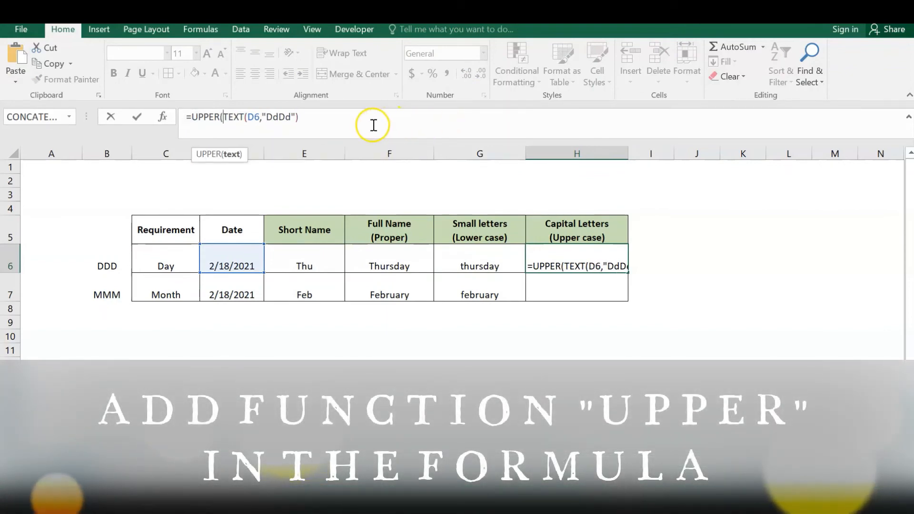
pyautogui.write(')')
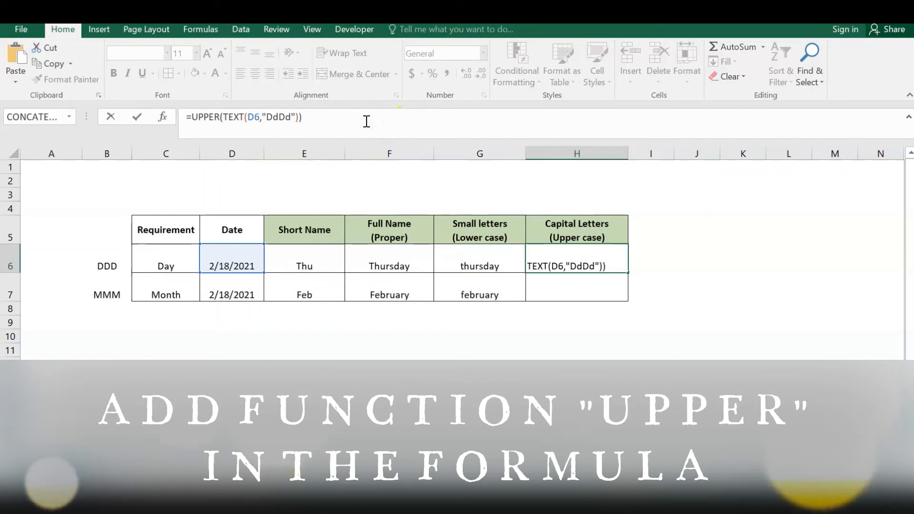
pyautogui.press('Return')
pyautogui.press('Up')
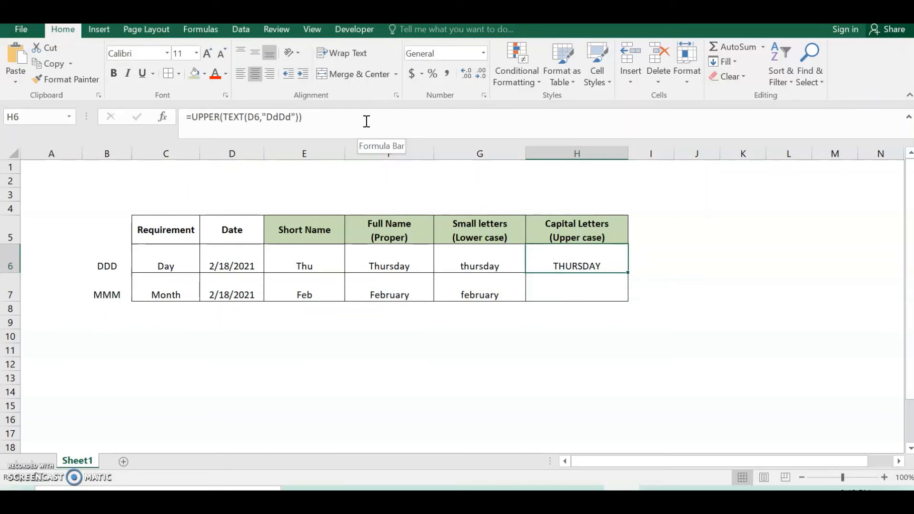
# - Copy the formula text =TEXT(D7,"MmmM") from F7 into the upper-case month cell H7
pyautogui.click(405, 294)
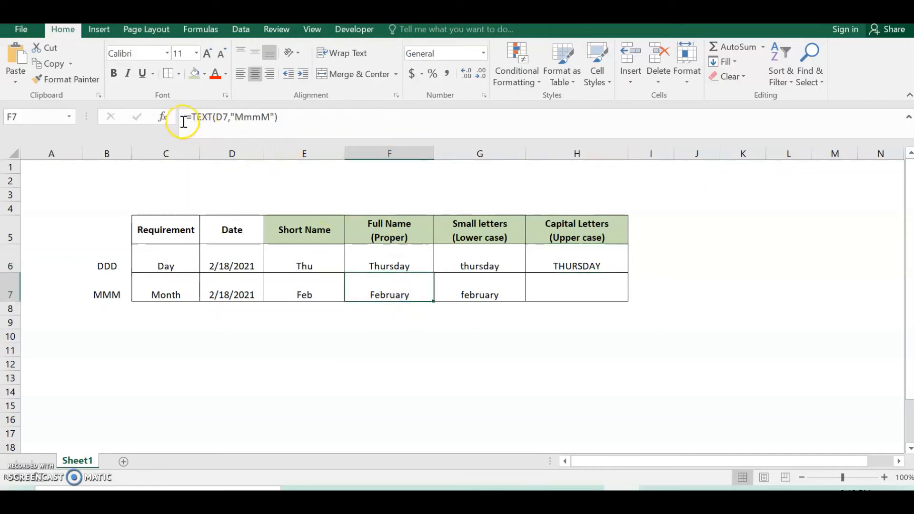
pyautogui.moveTo(185, 118); pyautogui.dragTo(312, 124)
pyautogui.hotkey('ctrl', 'c')
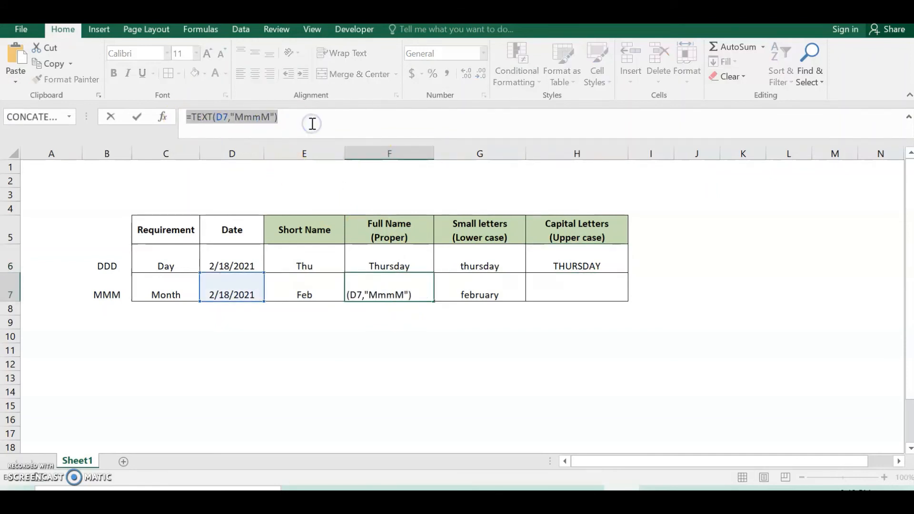
pyautogui.click(569, 287)
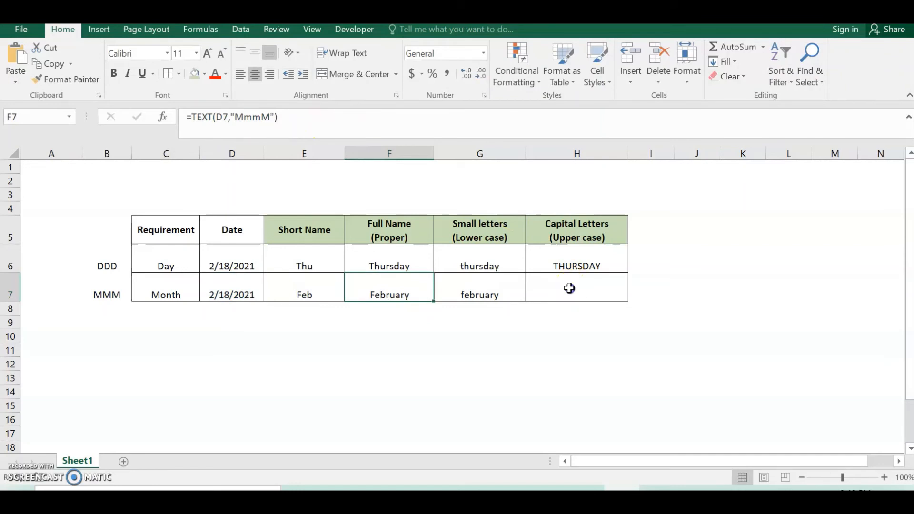
pyautogui.hotkey('ctrl', 'v')
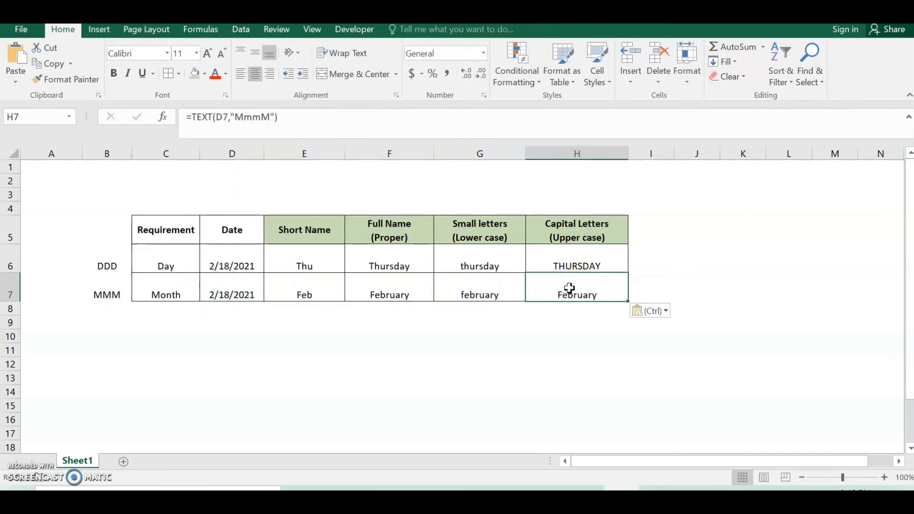
pyautogui.click(570, 278)
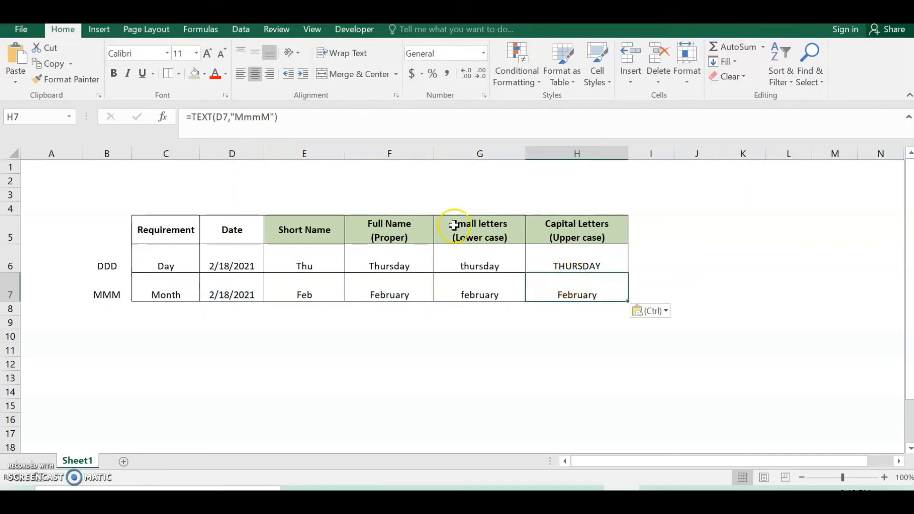
# - Wrap the formula in H7 with the UPPER function so it reads =UPPER(TEXT(D7,"MmmM"))
pyautogui.click(192, 117)
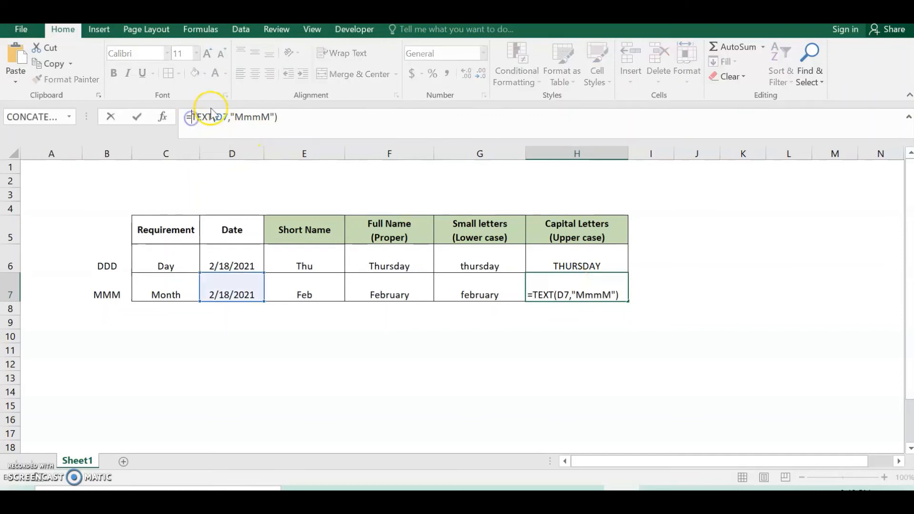
pyautogui.write('UPPER')
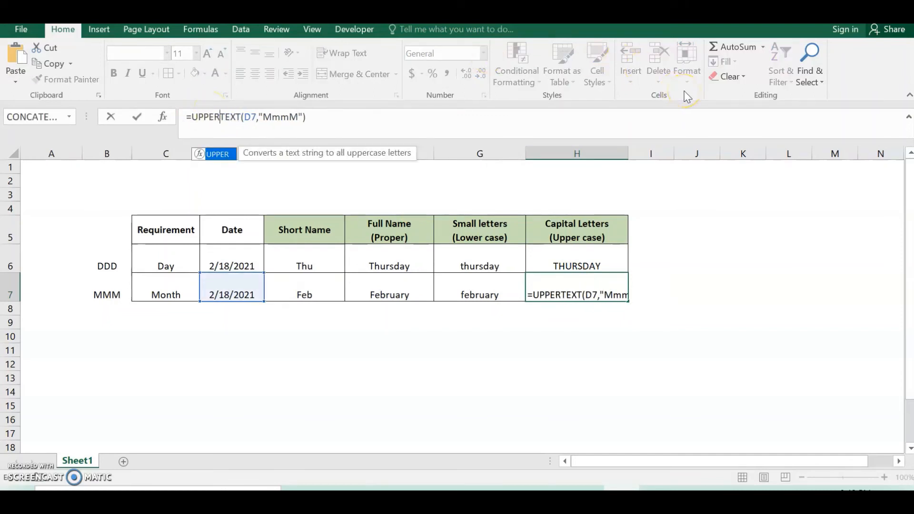
pyautogui.write('(')
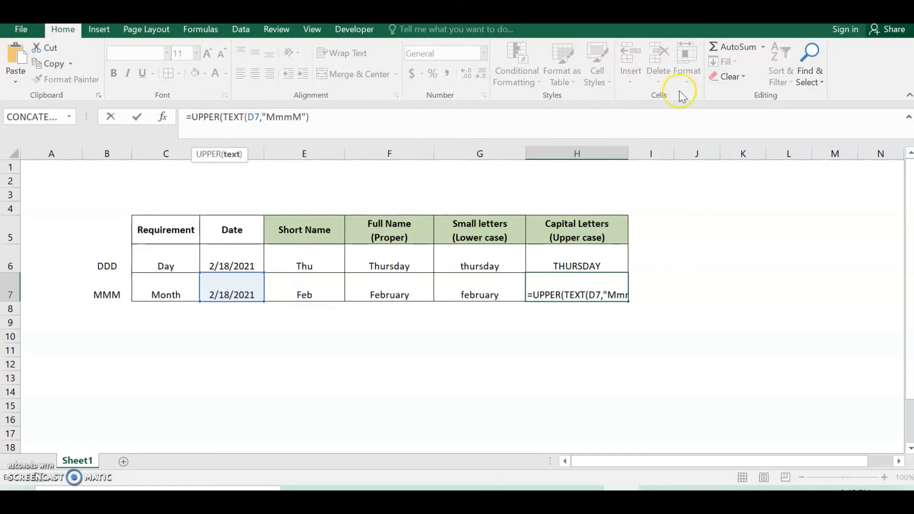
pyautogui.click(405, 117)
pyautogui.write(')')
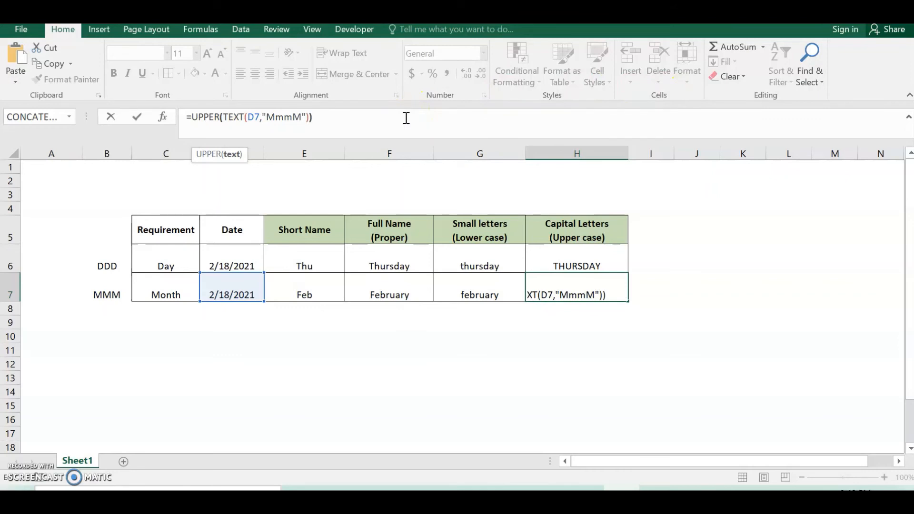
pyautogui.click(213, 124)
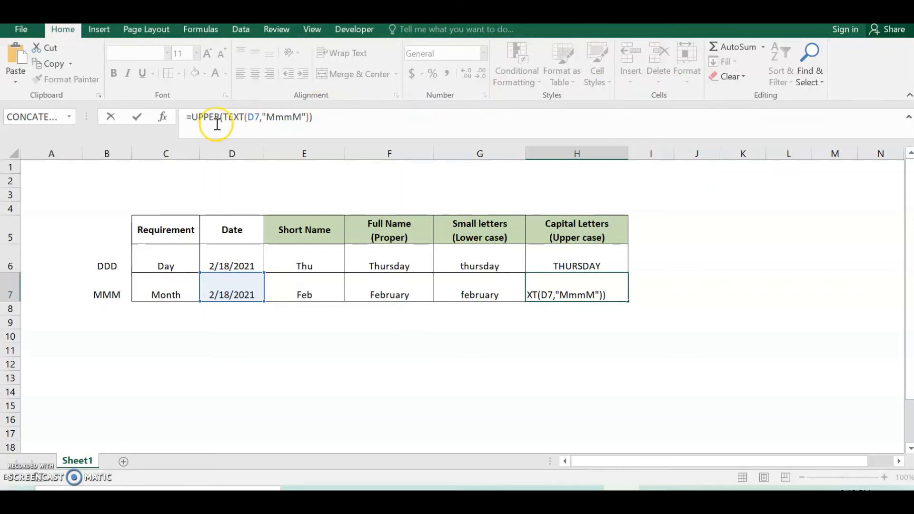
pyautogui.press('Return')
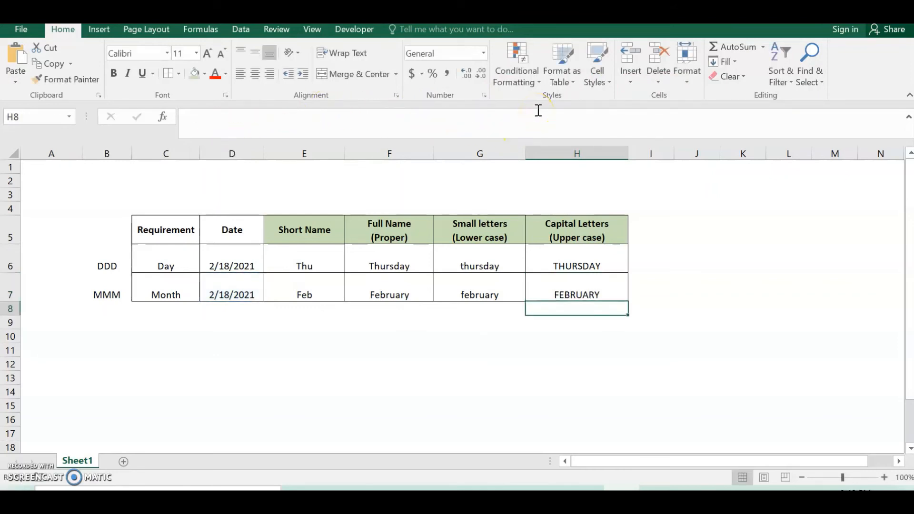
# - Review the upper-case formulas in H6 and H7 and the day and month names across columns E to H
pyautogui.click(593, 263)
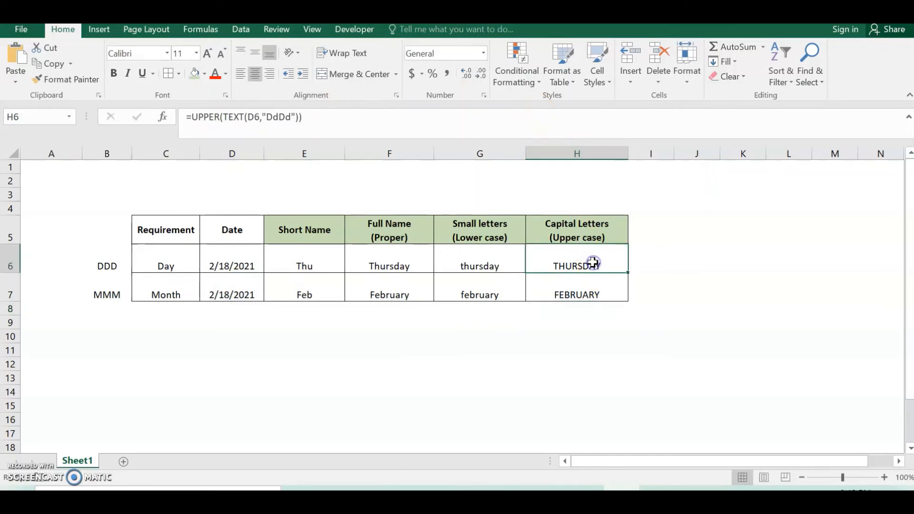
pyautogui.press('Down')
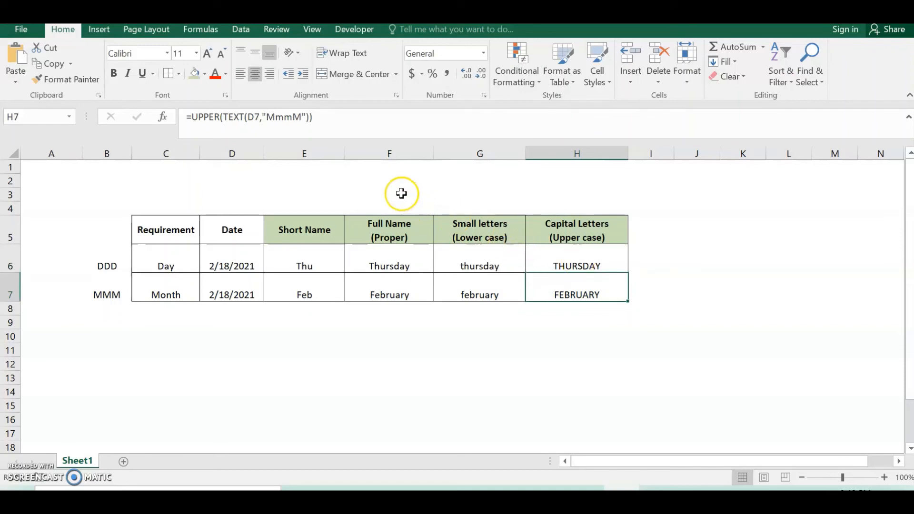
pyautogui.click(314, 152)
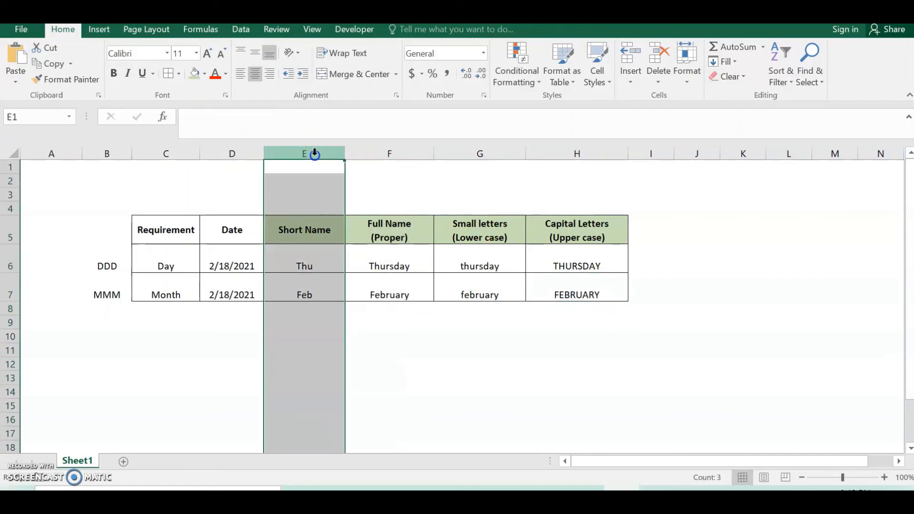
pyautogui.click(399, 153)
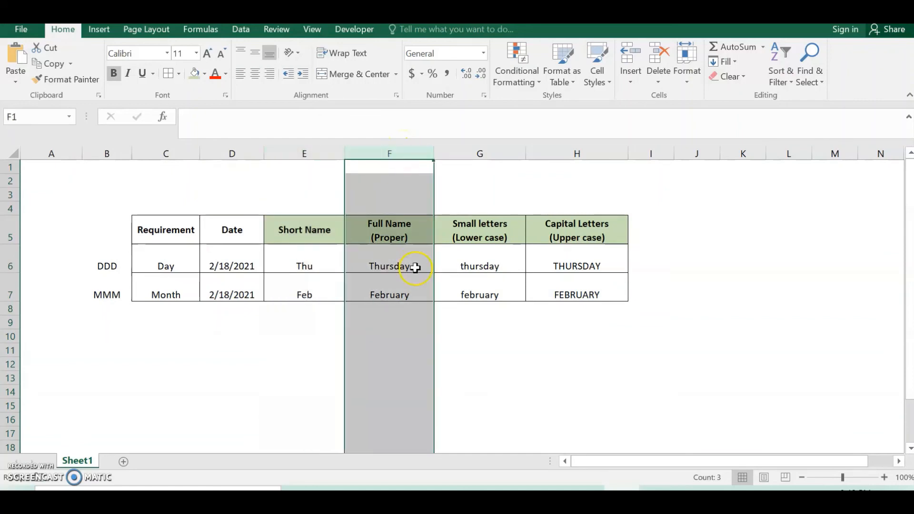
pyautogui.click(489, 152)
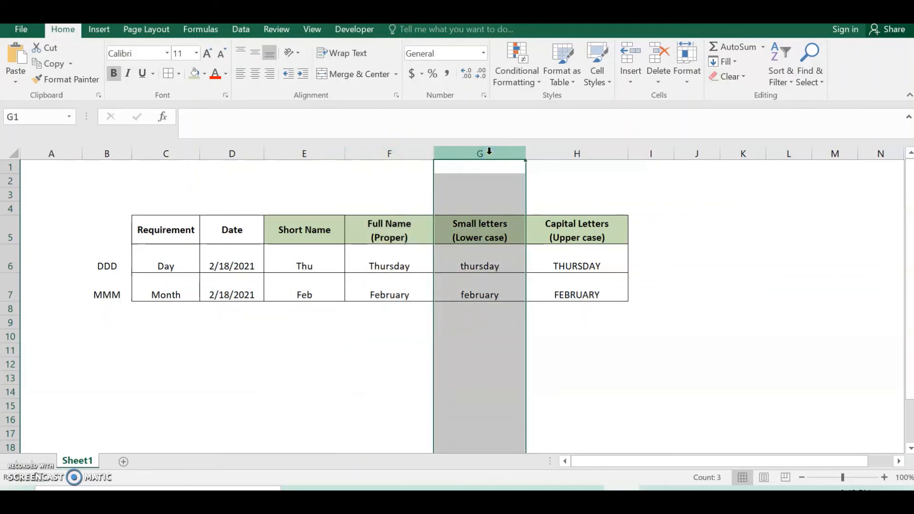
pyautogui.click(491, 260)
pyautogui.click(590, 151)
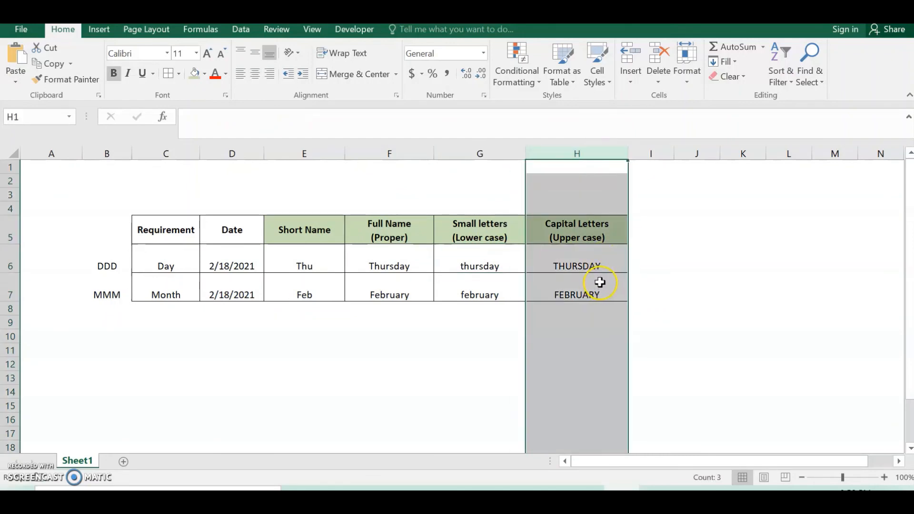
pyautogui.click(511, 333)
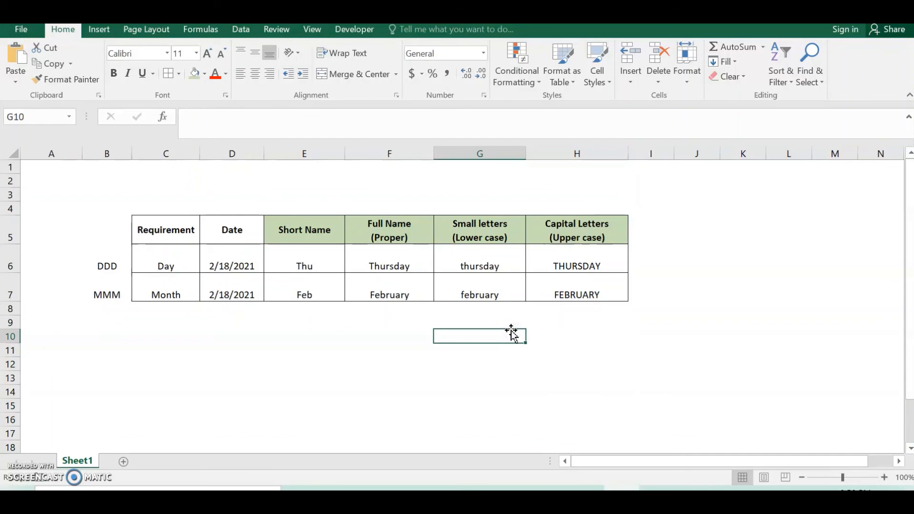